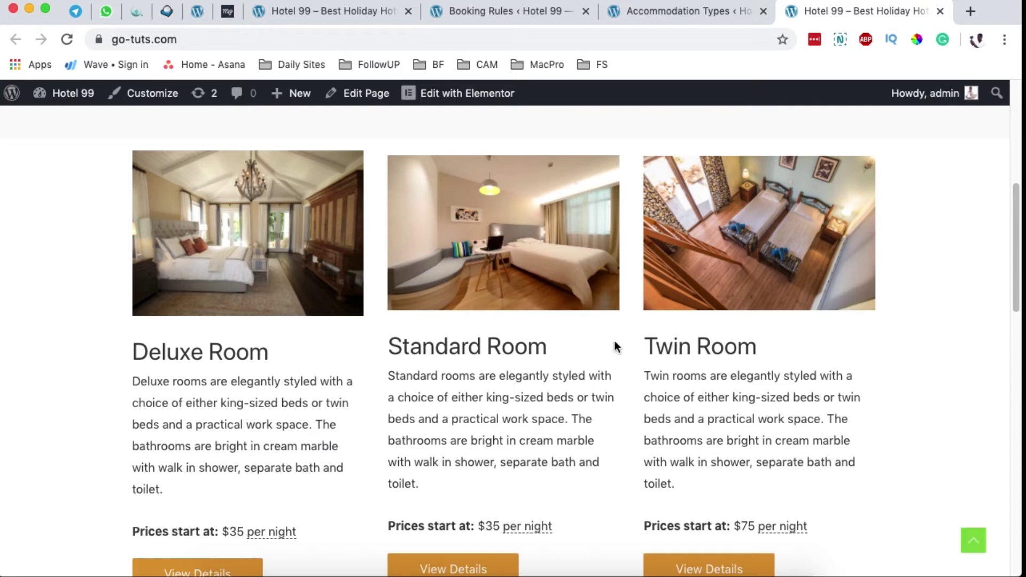
# Leave the public room listings and switch to the Hotel 99 Booking Rules admin page
pyautogui.scroll(6, 615, 340)
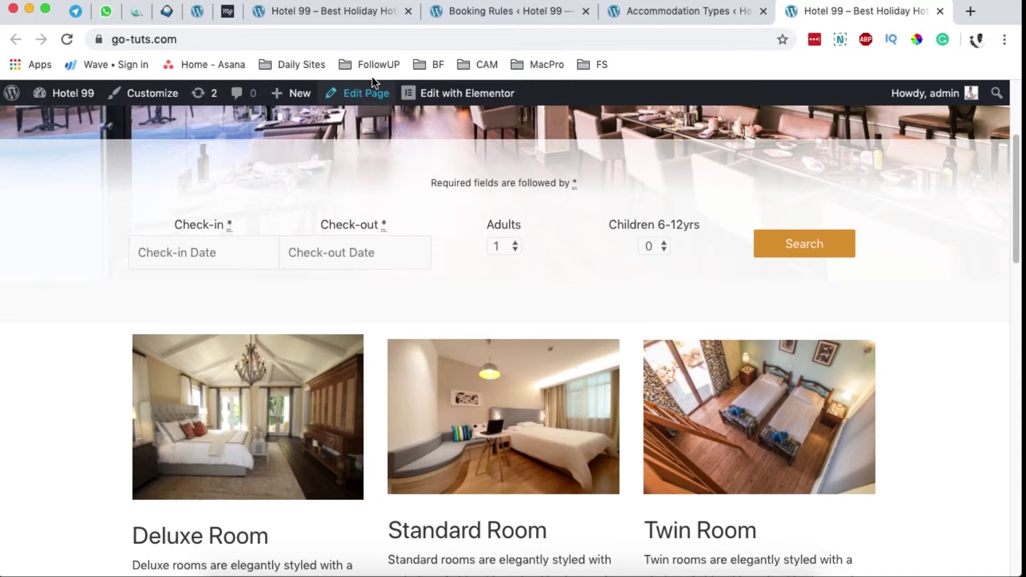
pyautogui.click(461, 13)
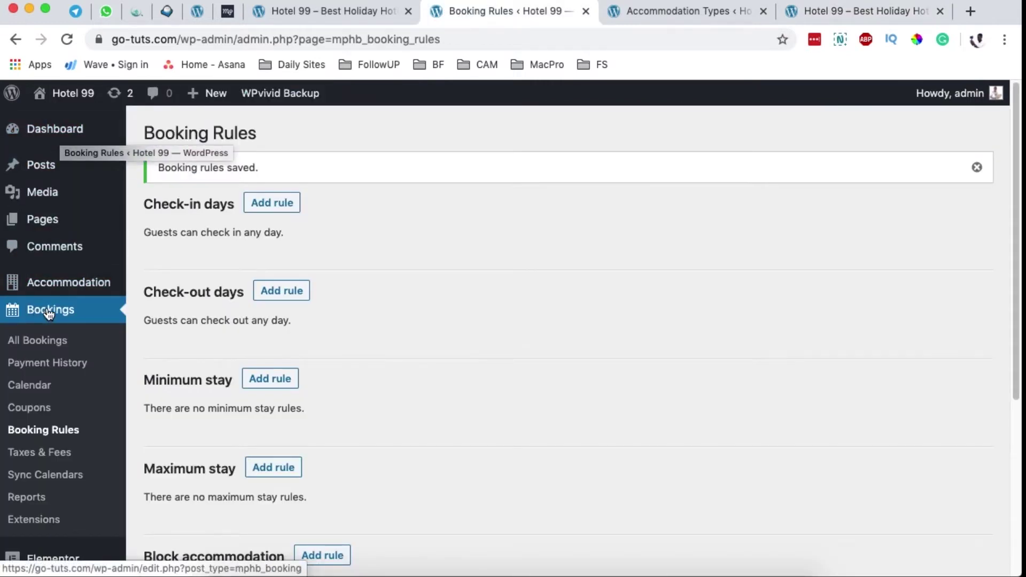
# Highlight the Check-in days and Check-out days section headings for emphasis
pyautogui.moveTo(52, 298)
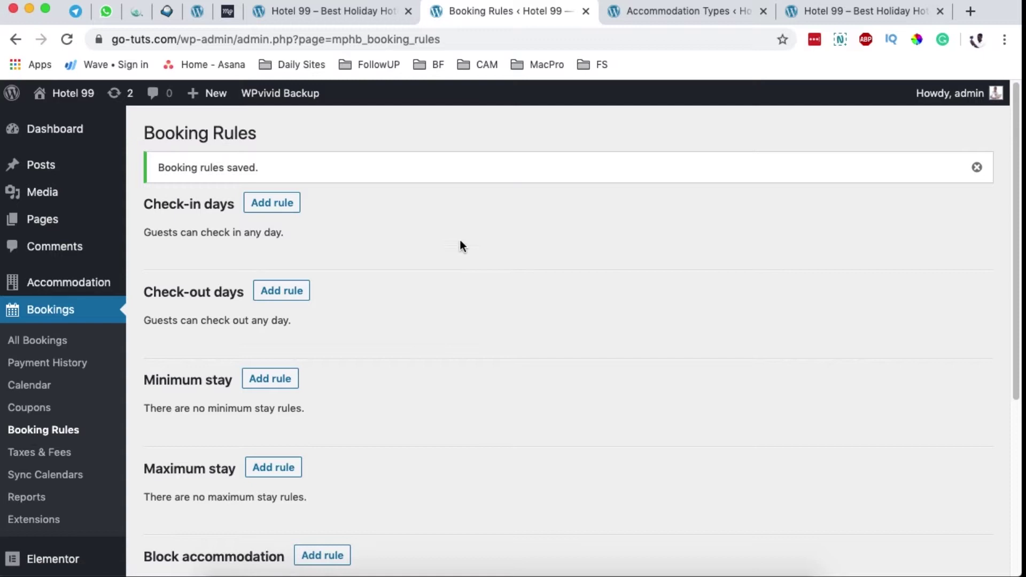
pyautogui.moveTo(146, 204); pyautogui.dragTo(239, 204)
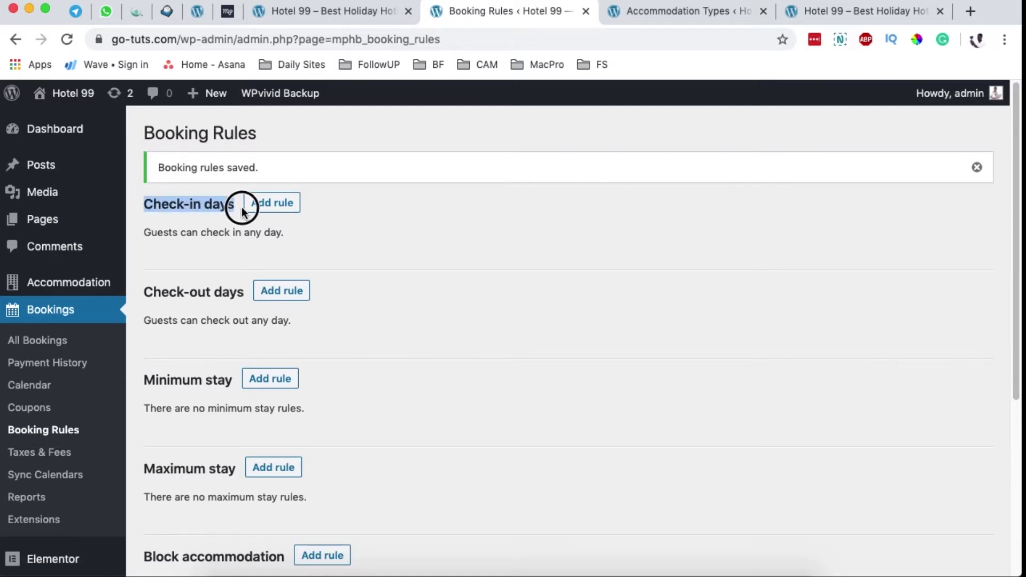
pyautogui.moveTo(143, 292); pyautogui.dragTo(206, 293)
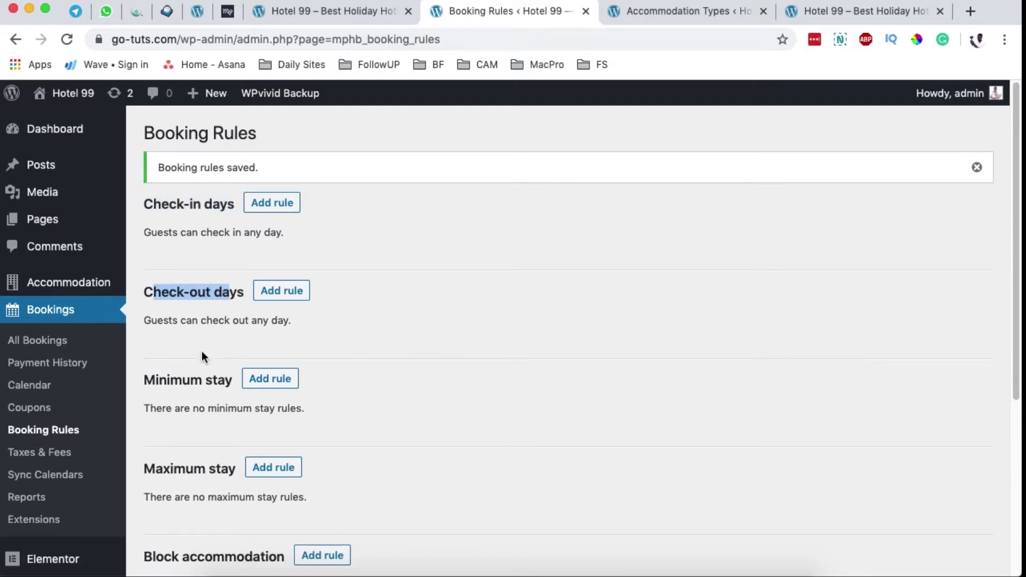
pyautogui.scroll(-1, 187, 364)
pyautogui.click(174, 369)
pyautogui.moveTo(155, 373); pyautogui.dragTo(213, 374)
pyautogui.click(231, 463)
# Add a new check-in days rule under the Check-in days heading
pyautogui.scroll(-2, 430, 379)
pyautogui.scroll(1, 351, 492)
pyautogui.moveTo(143, 183); pyautogui.dragTo(209, 182)
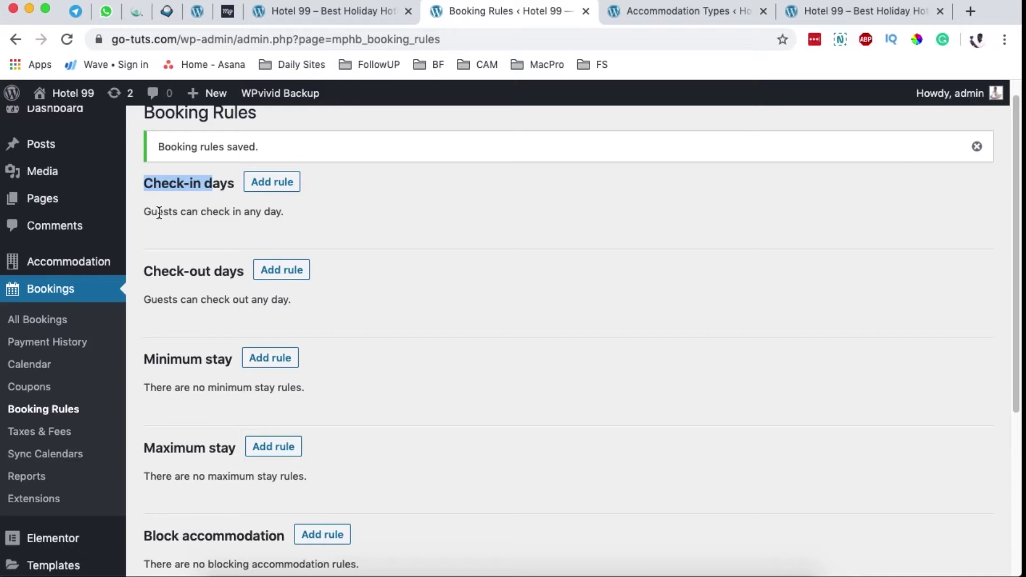
pyautogui.click(271, 183)
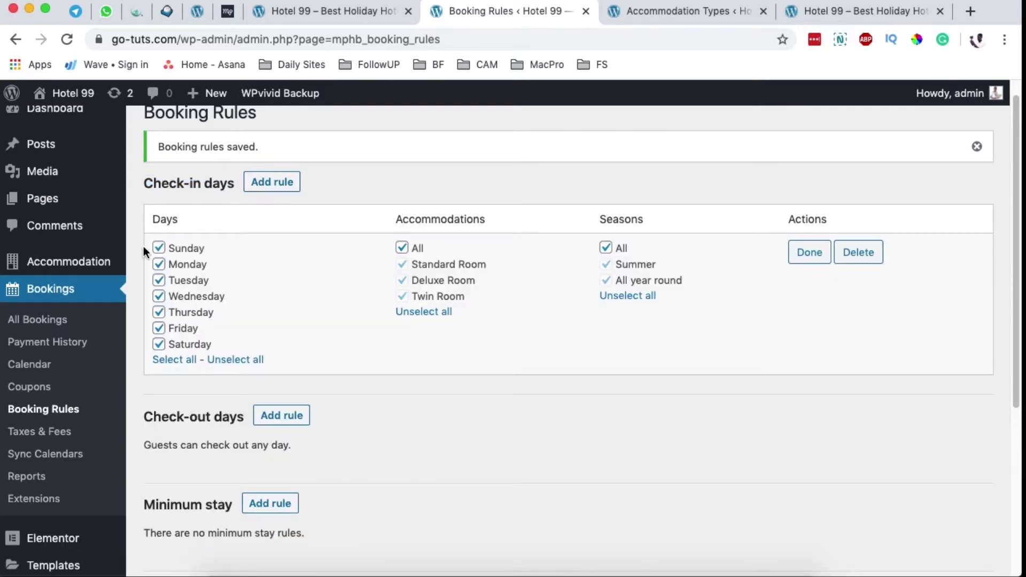
# Limit the check-in rule to Standard Room, clearing Monday through Friday
pyautogui.click(183, 254)
pyautogui.click(187, 345)
pyautogui.click(402, 248)
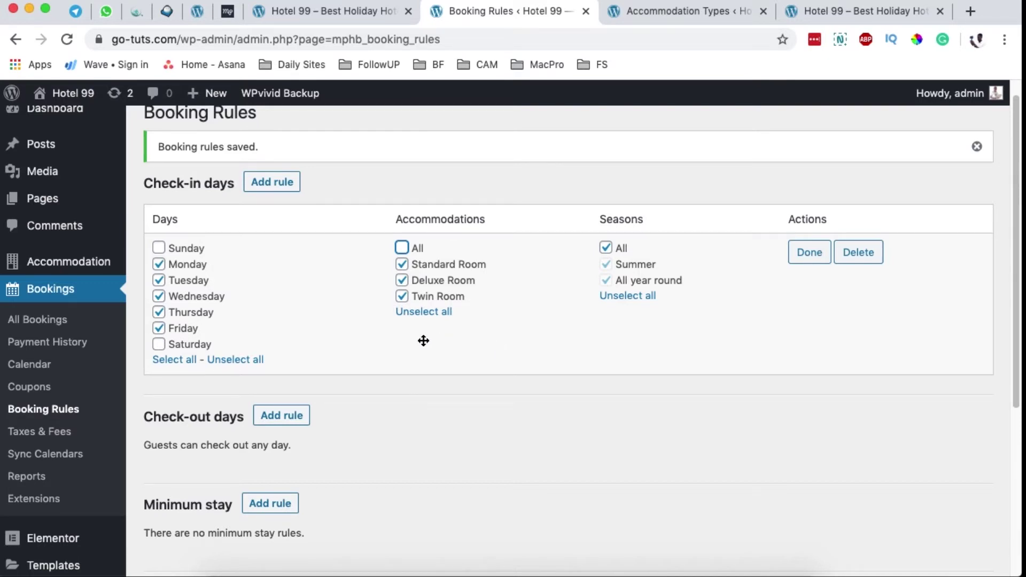
pyautogui.click(159, 264)
pyautogui.click(159, 280)
pyautogui.click(159, 296)
pyautogui.click(158, 312)
pyautogui.click(159, 328)
pyautogui.click(402, 280)
pyautogui.click(402, 297)
# Re-tick Sunday and Saturday, finish the Standard Room rule, and start another check-in rule
pyautogui.click(172, 248)
pyautogui.click(159, 346)
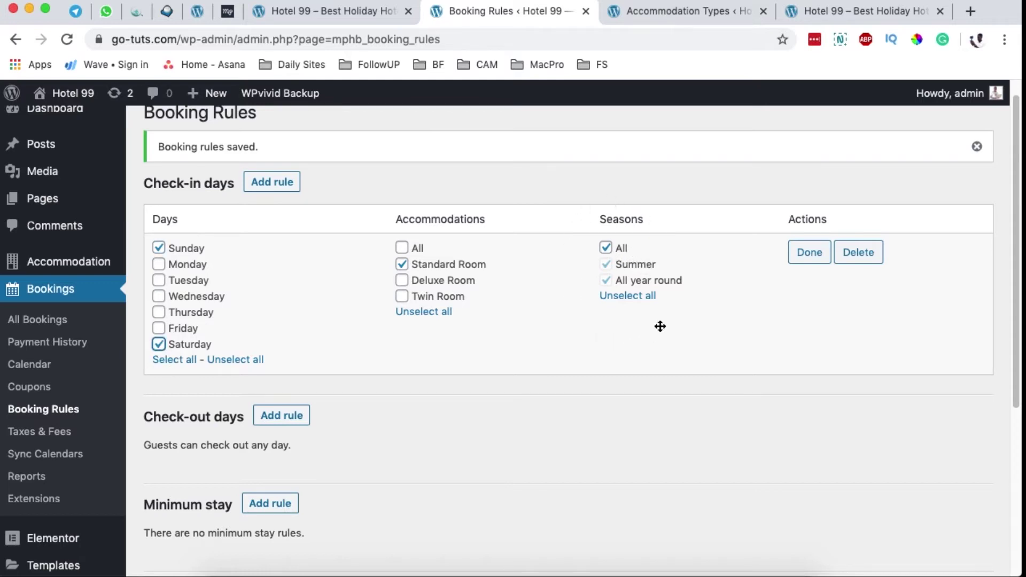
pyautogui.click(811, 263)
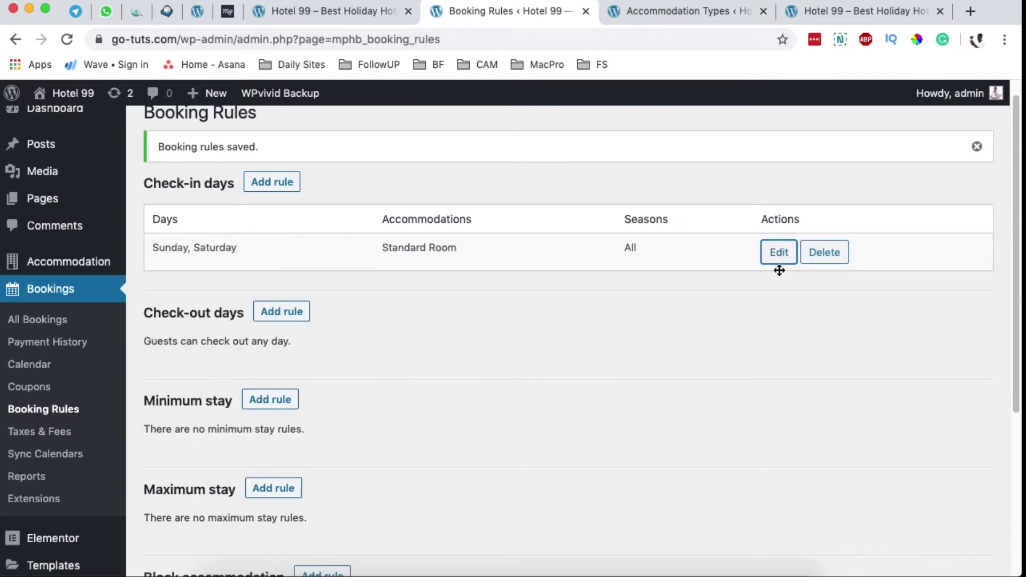
pyautogui.click(273, 182)
# Set the second check-in rule to Deluxe and Twin Rooms, Sunday/Tuesday/Thursday/Saturday, Summer only
pyautogui.click(405, 250)
pyautogui.click(402, 265)
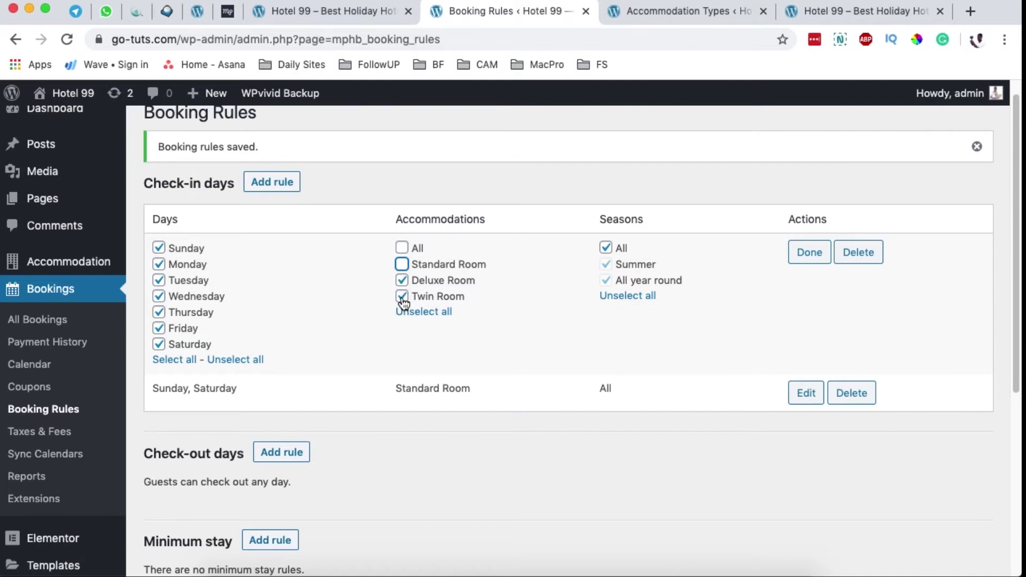
pyautogui.click(181, 270)
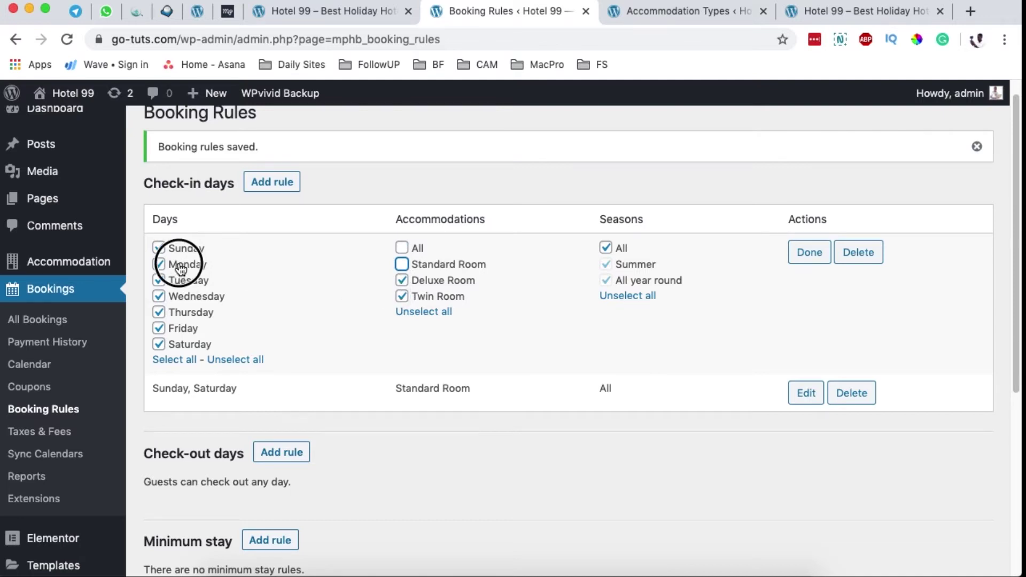
pyautogui.click(183, 301)
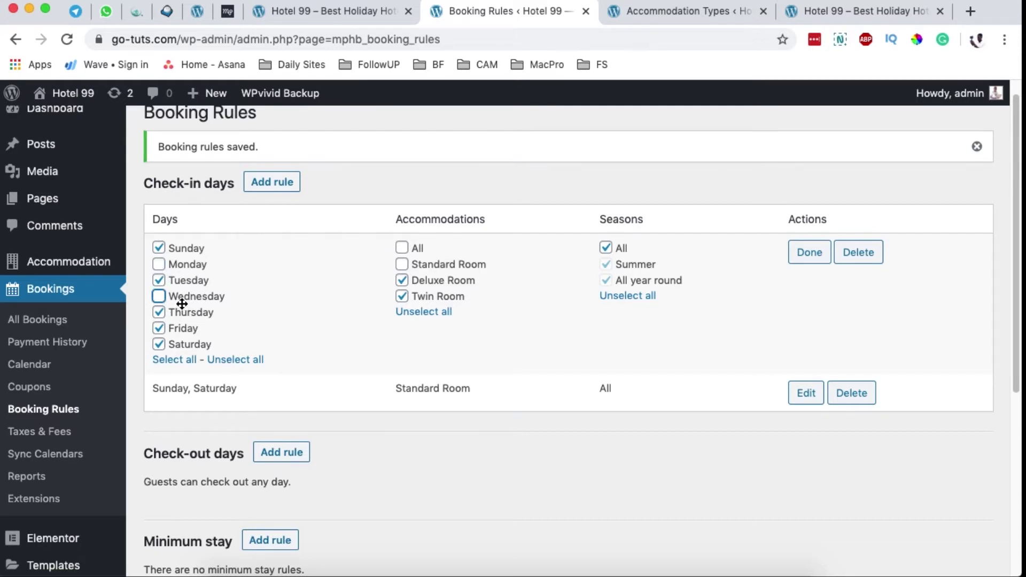
pyautogui.click(182, 330)
pyautogui.click(608, 249)
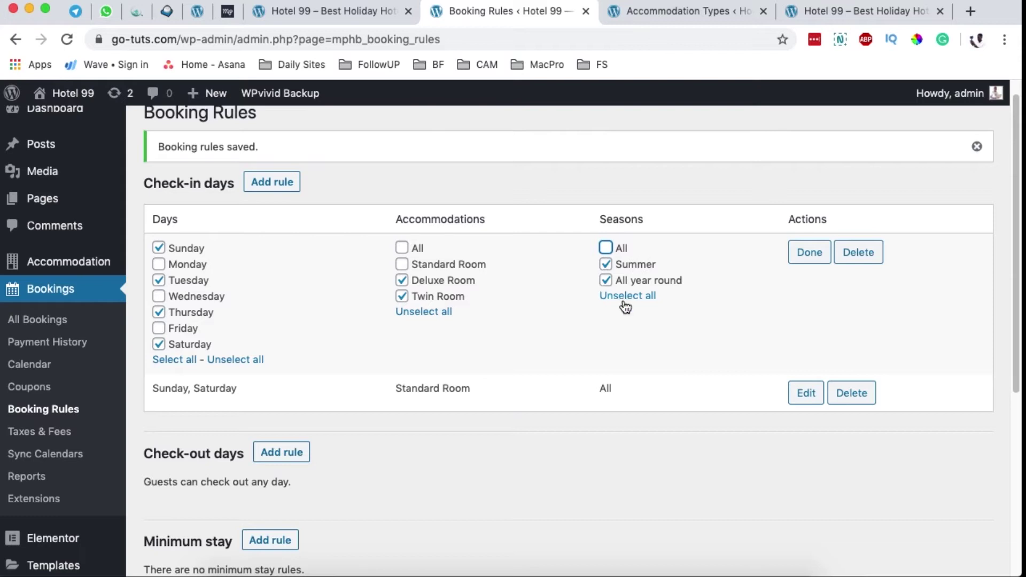
pyautogui.click(606, 281)
pyautogui.click(813, 258)
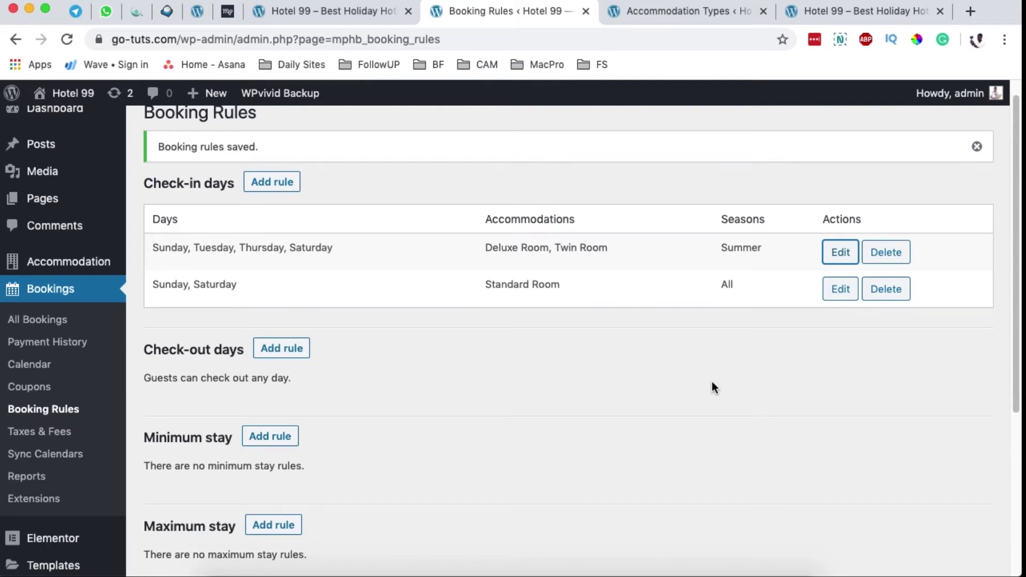
pyautogui.scroll(-3, 513, 380)
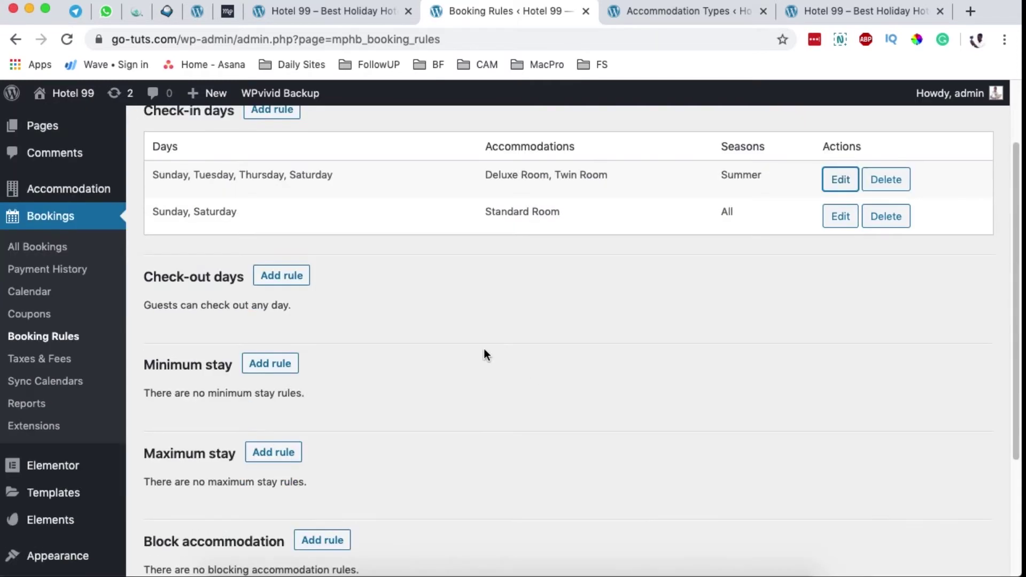
# Add a check-out rule with all seven days ticked for all accommodations and seasons
pyautogui.click(271, 276)
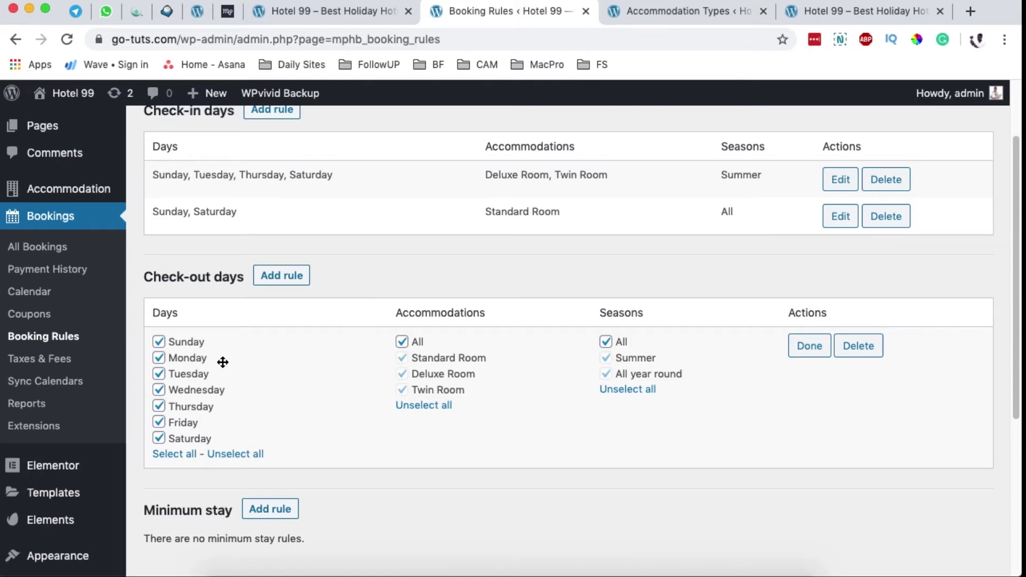
pyautogui.click(231, 455)
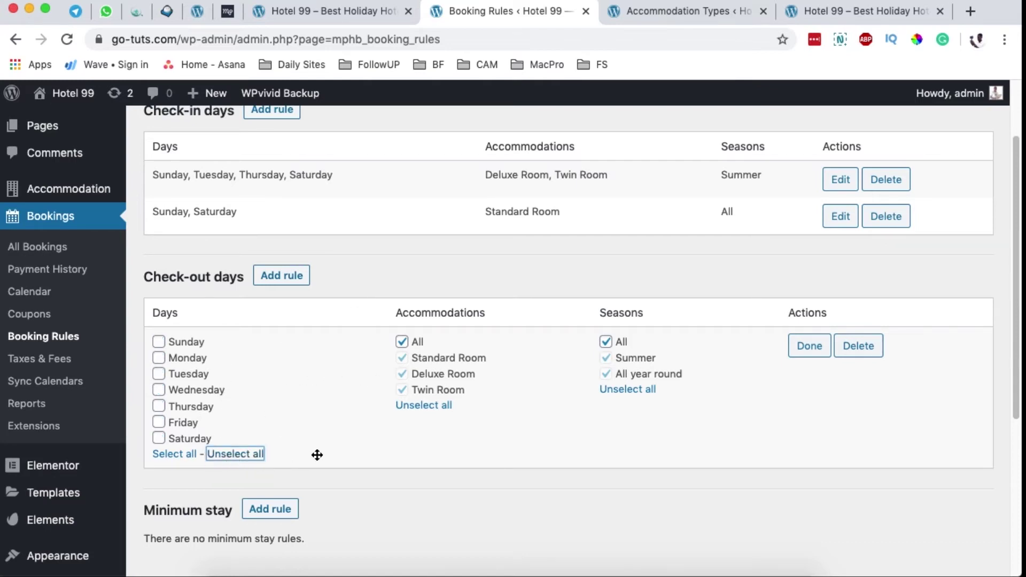
pyautogui.click(193, 395)
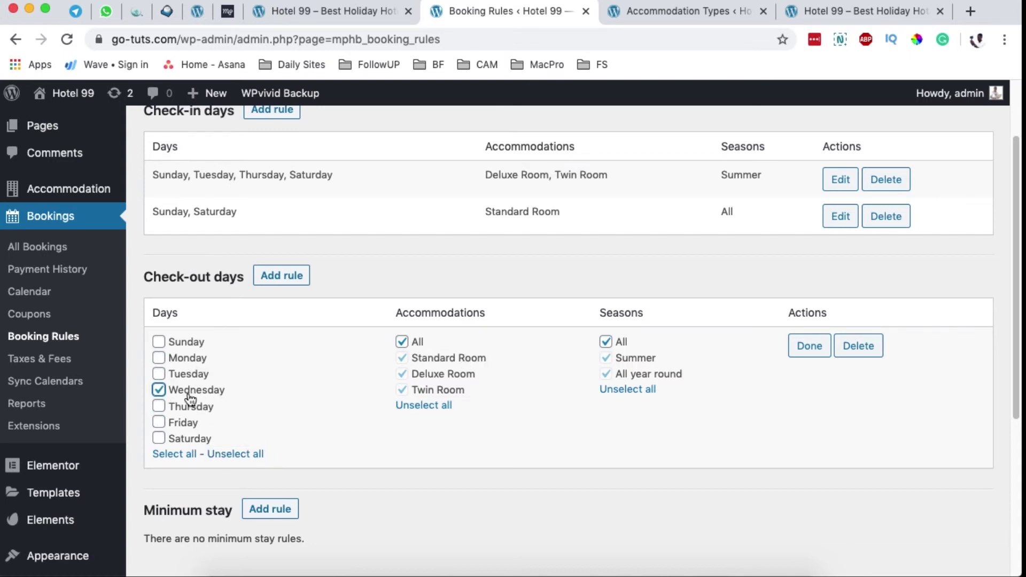
pyautogui.click(189, 394)
pyautogui.click(182, 342)
pyautogui.click(182, 455)
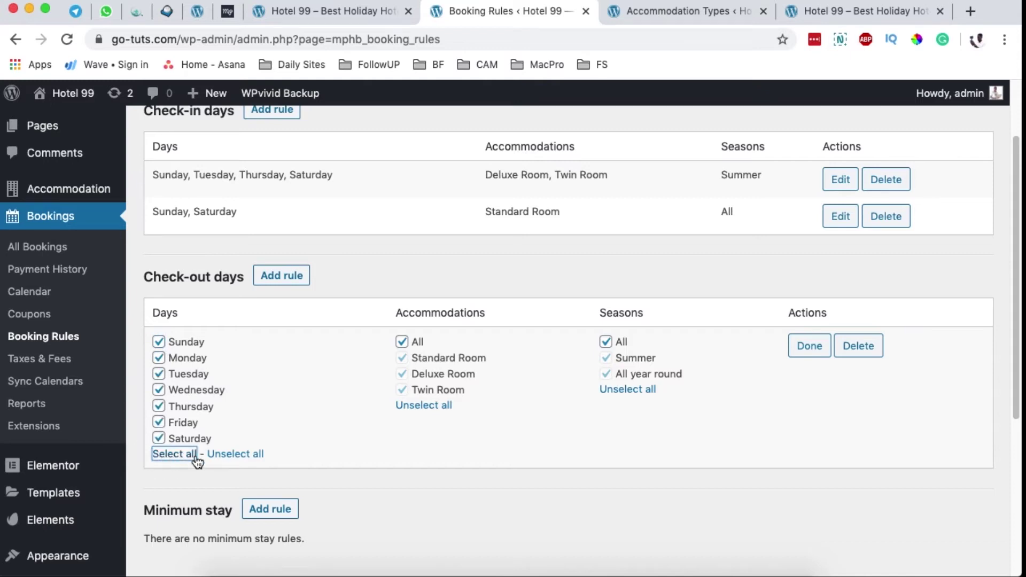
pyautogui.click(813, 353)
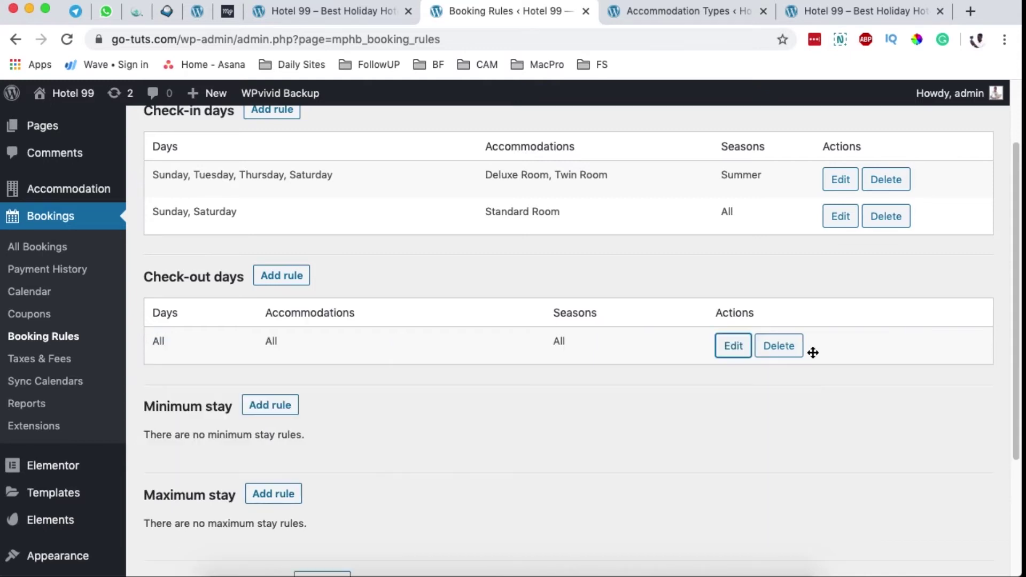
# Add a minimum stay rule and restrict it to the Twin Room only
pyautogui.scroll(-3, 794, 397)
pyautogui.click(266, 283)
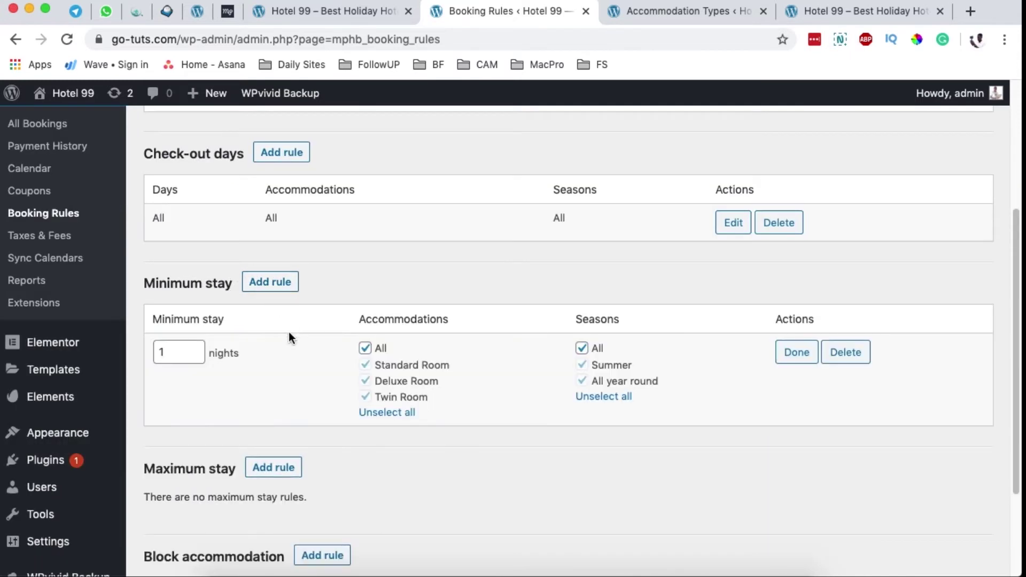
pyautogui.moveTo(176, 352); pyautogui.dragTo(134, 358)
pyautogui.write('2')
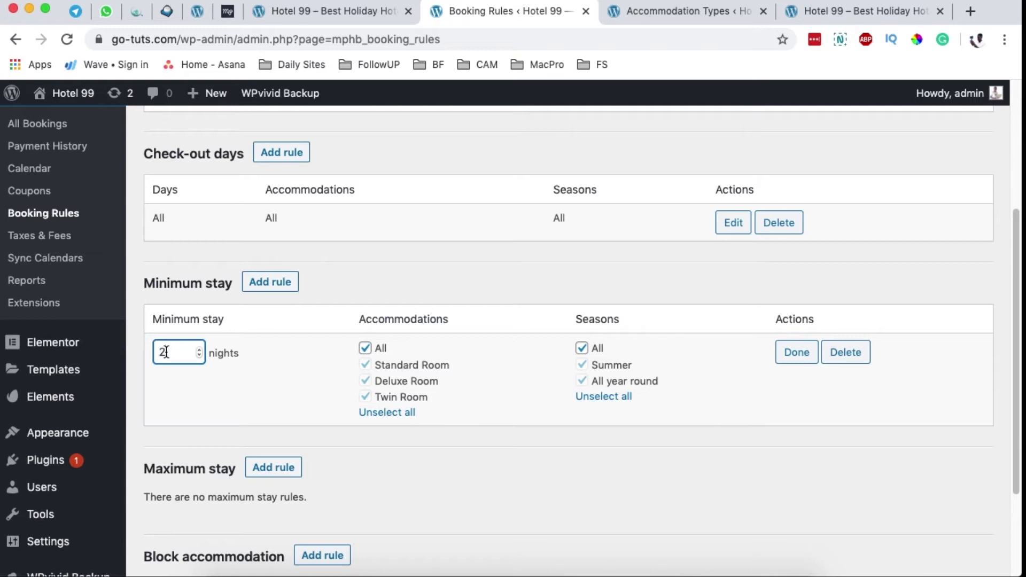
pyautogui.moveTo(172, 351); pyautogui.dragTo(126, 355)
pyautogui.click(365, 348)
pyautogui.click(365, 381)
pyautogui.click(365, 366)
# Set the Twin Room minimum stay to 3 nights, confirm it, and start another rule
pyautogui.click(170, 353)
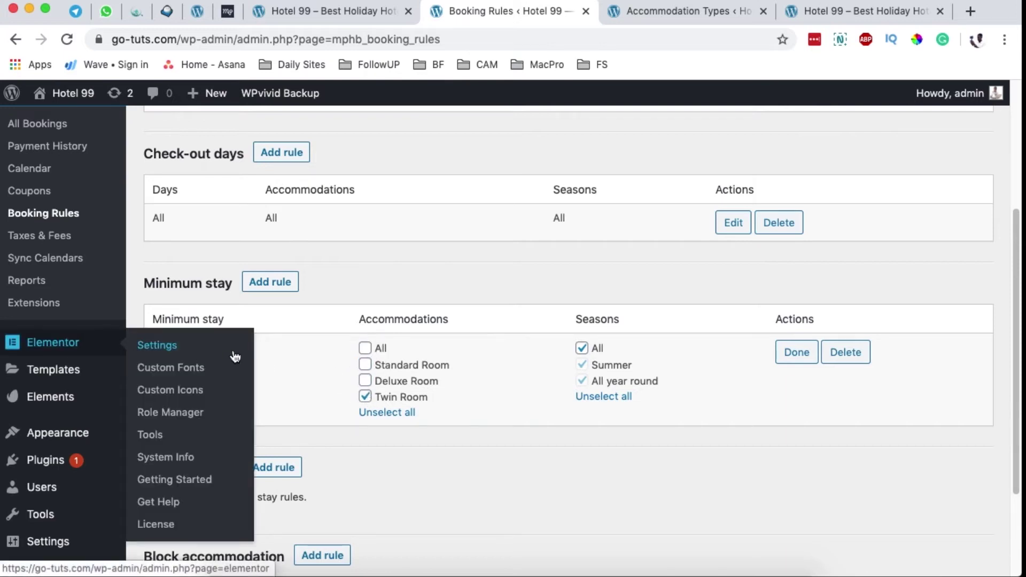
pyautogui.press('BackSpace')
pyautogui.write('3')
pyautogui.press('Return')
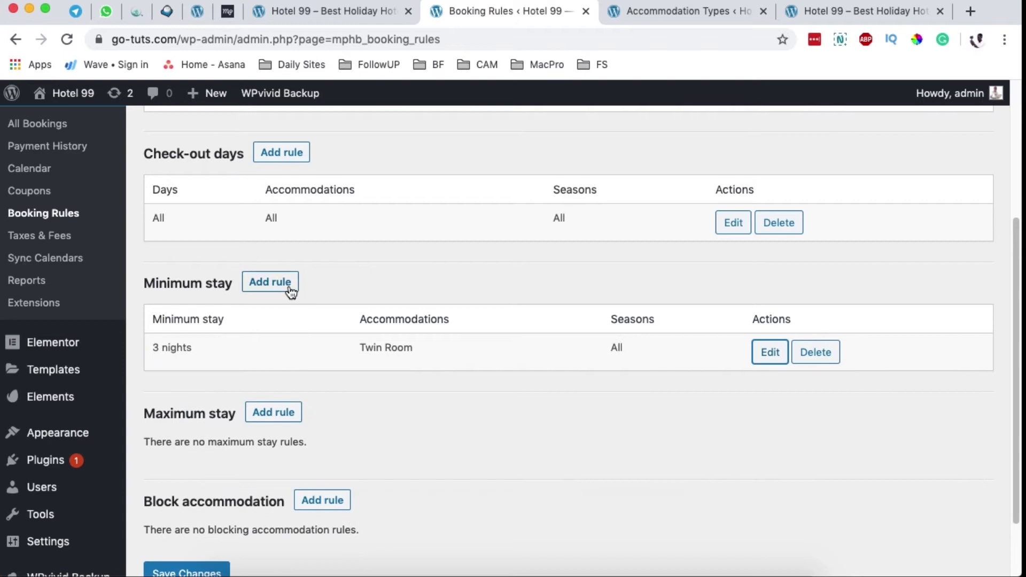
pyautogui.click(290, 292)
# Set the new minimum stay rule to 5 nights for Deluxe Room only in Summer
pyautogui.doubleClick(176, 352)
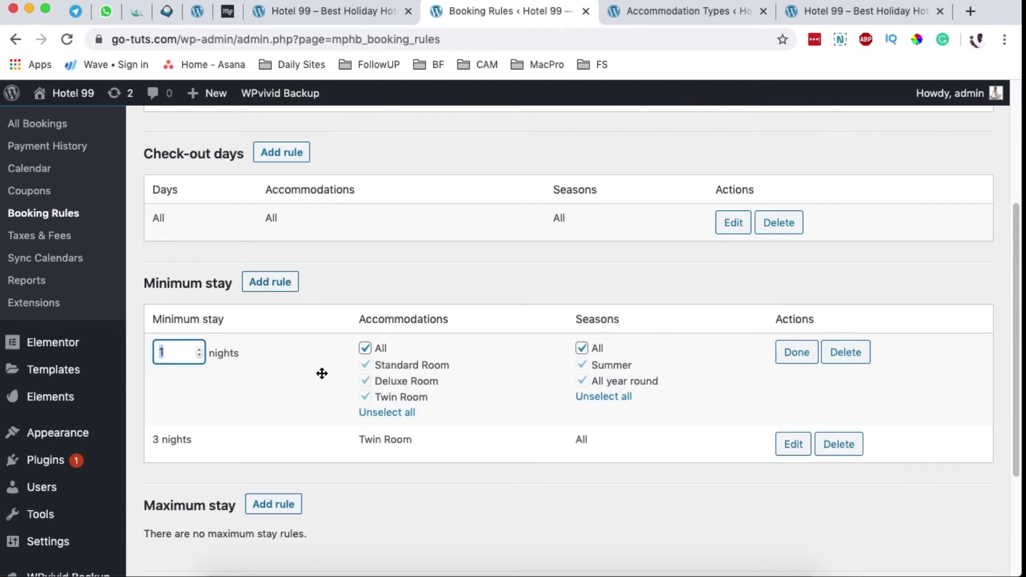
pyautogui.click(364, 351)
pyautogui.click(365, 397)
pyautogui.click(366, 364)
pyautogui.doubleClick(164, 354)
pyautogui.write('5')
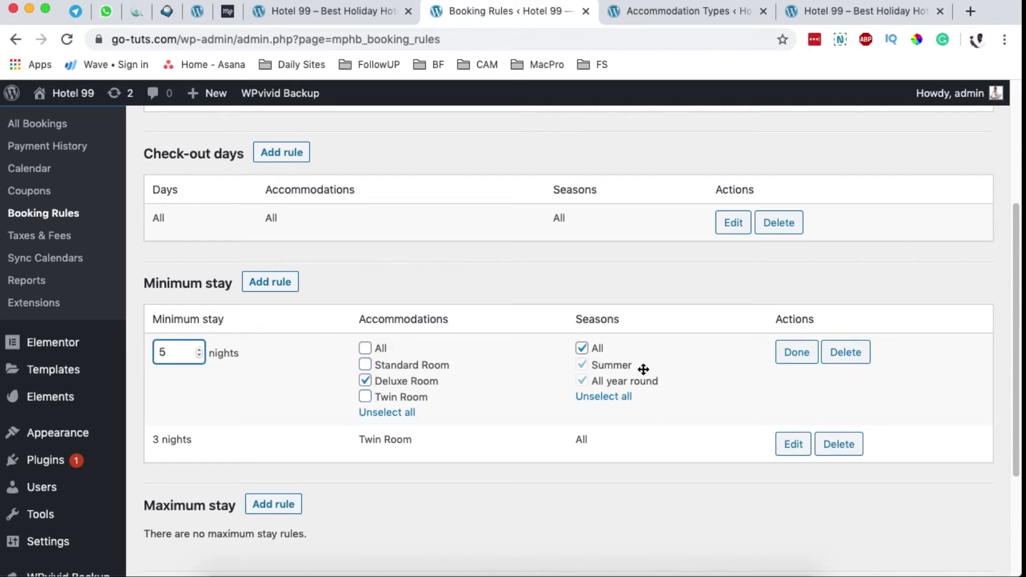
pyautogui.click(581, 348)
pyautogui.click(581, 381)
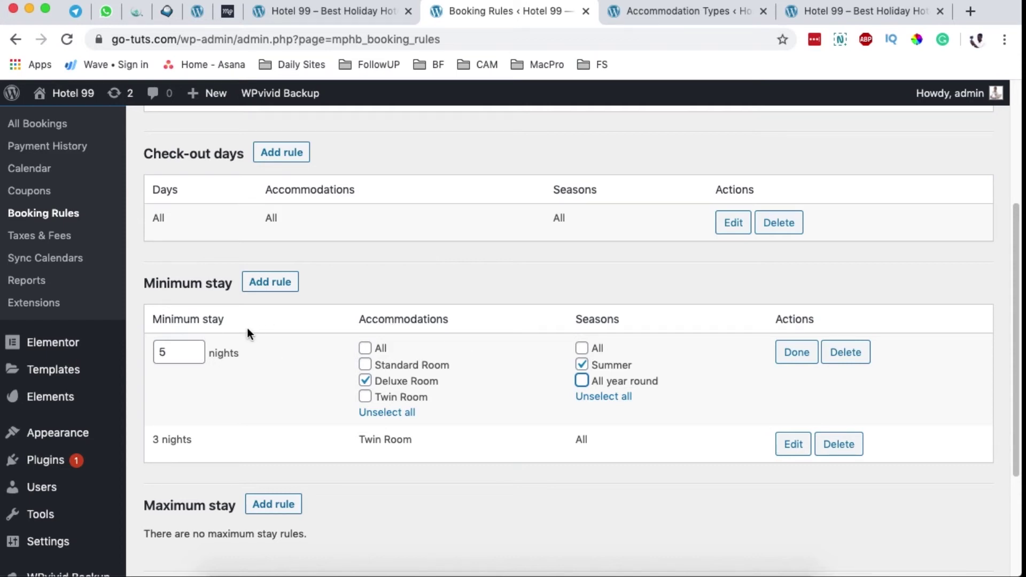
pyautogui.click(801, 357)
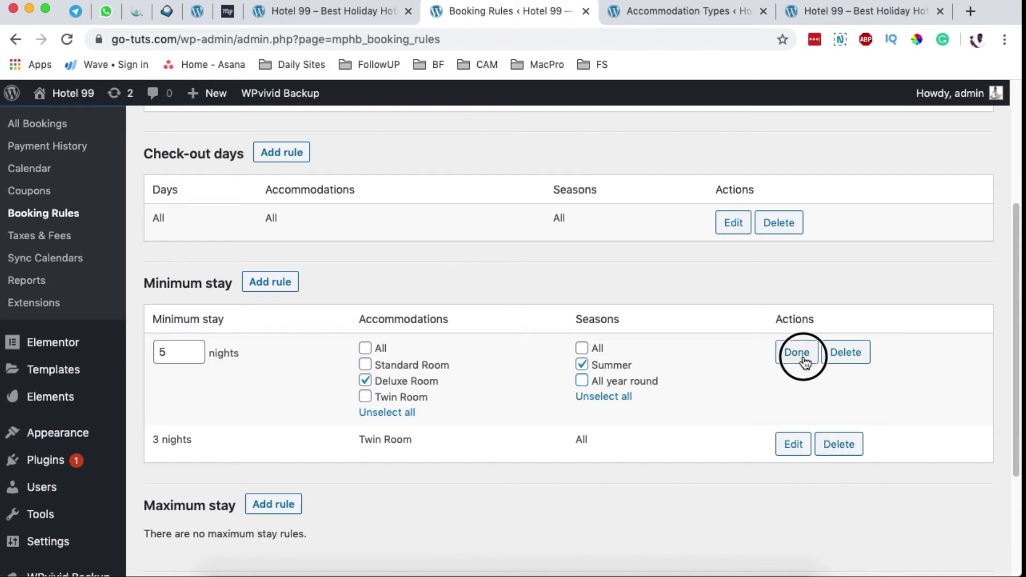
pyautogui.scroll(-2, 747, 450)
pyautogui.scroll(-2, 746, 444)
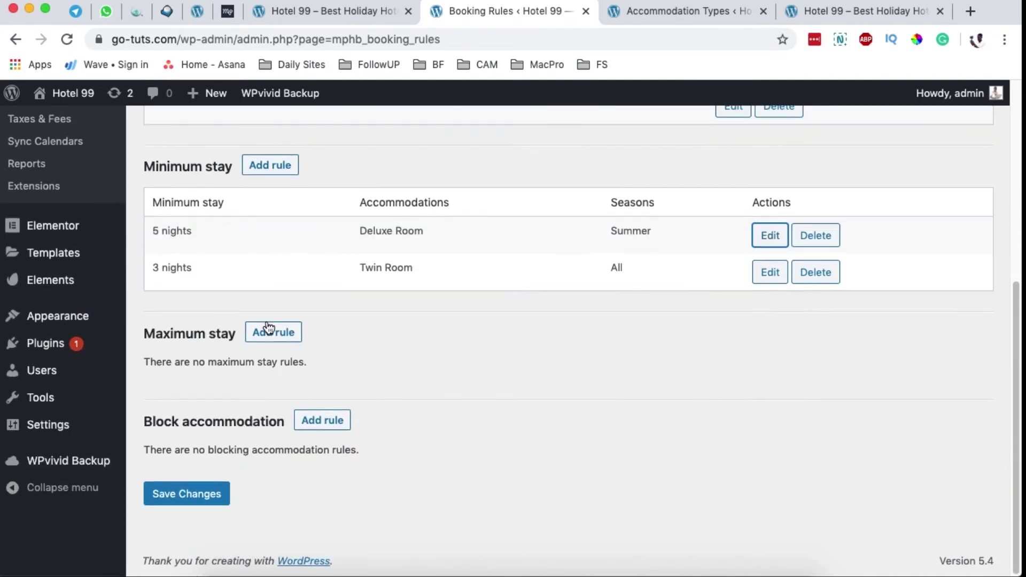
# Add a maximum stay rule of 5 nights limited to the Twin Room and Summer season
pyautogui.click(269, 332)
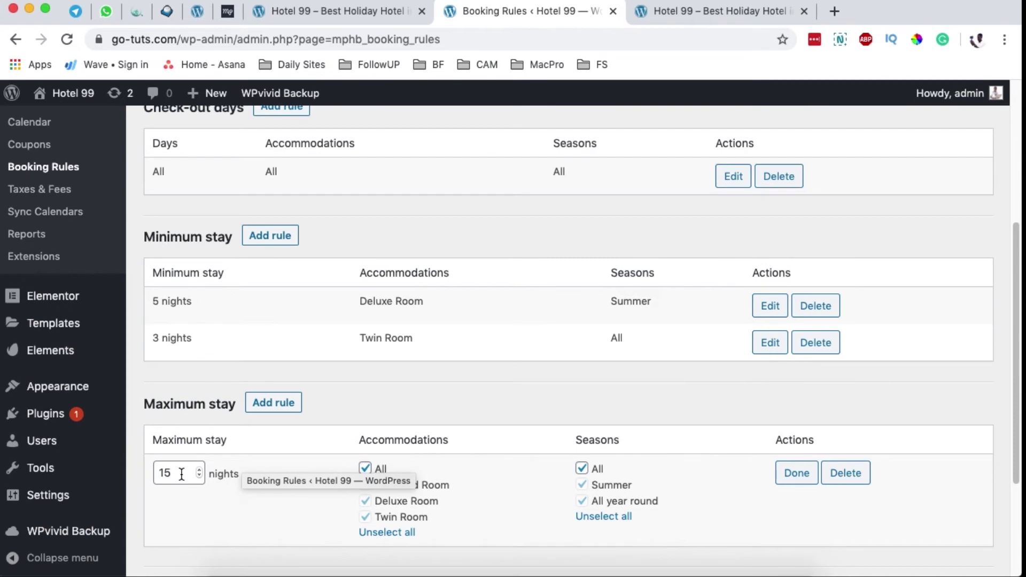
pyautogui.moveTo(181, 474); pyautogui.dragTo(138, 474)
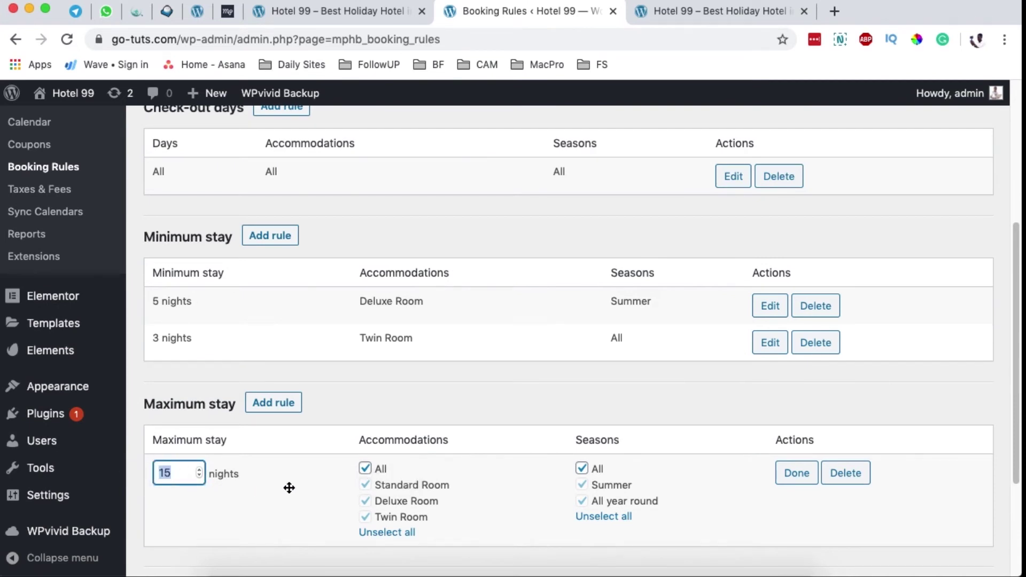
pyautogui.write('100')
pyautogui.write('5')
pyautogui.scroll(-1, 251, 485)
pyautogui.click(365, 448)
pyautogui.click(366, 482)
pyautogui.click(365, 463)
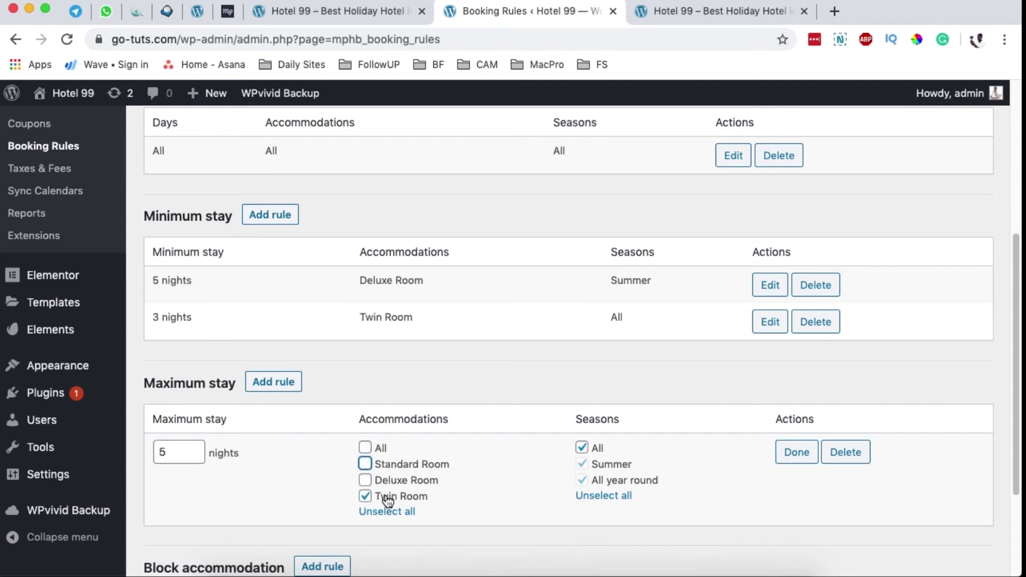
pyautogui.click(582, 448)
pyautogui.click(583, 480)
pyautogui.press('Return')
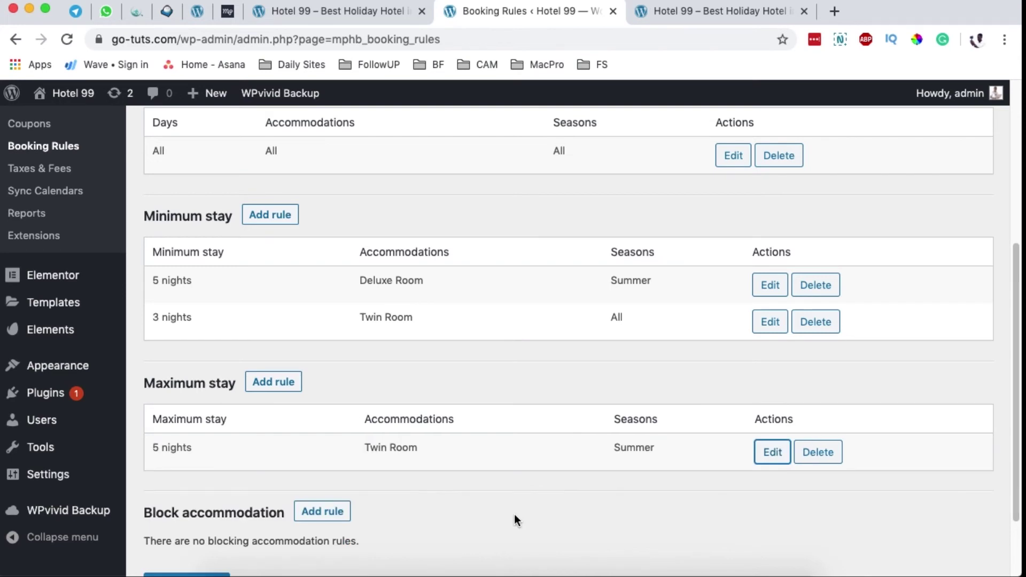
# Scroll down to Block accommodation and add a new, still empty block rule
pyautogui.scroll(-3, 514, 514)
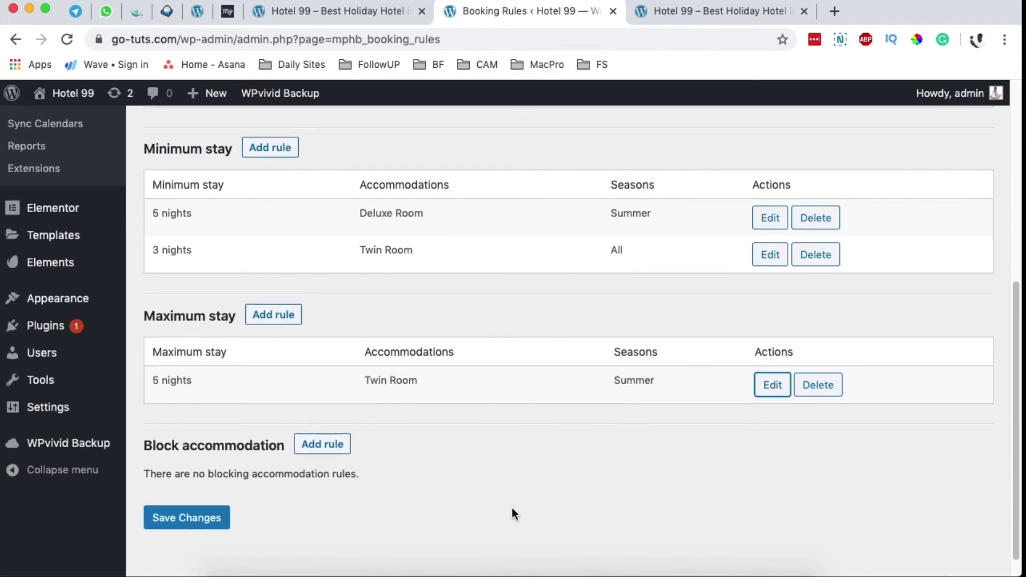
pyautogui.scroll(-1, 512, 506)
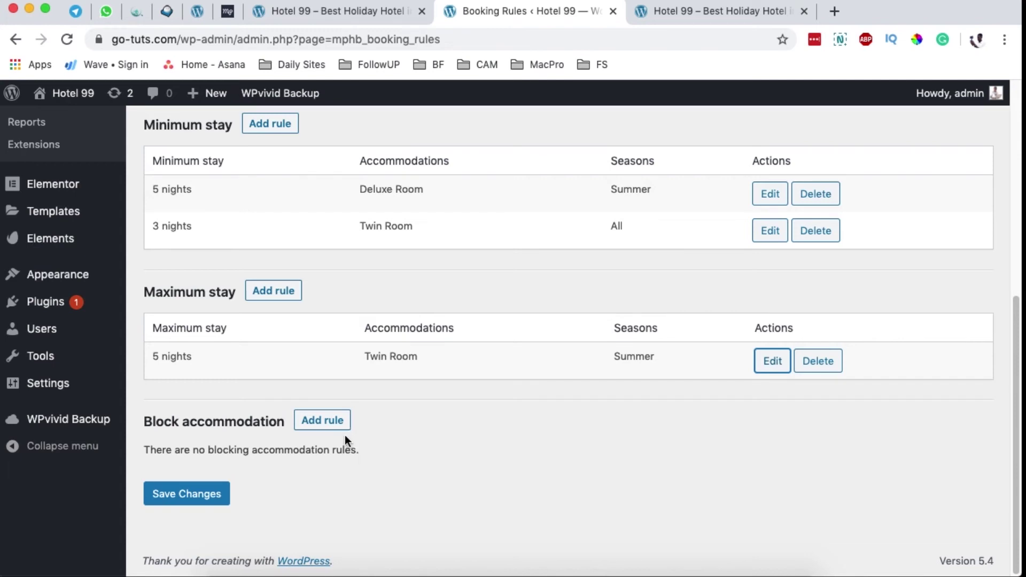
pyautogui.click(322, 421)
pyautogui.scroll(-5, 371, 460)
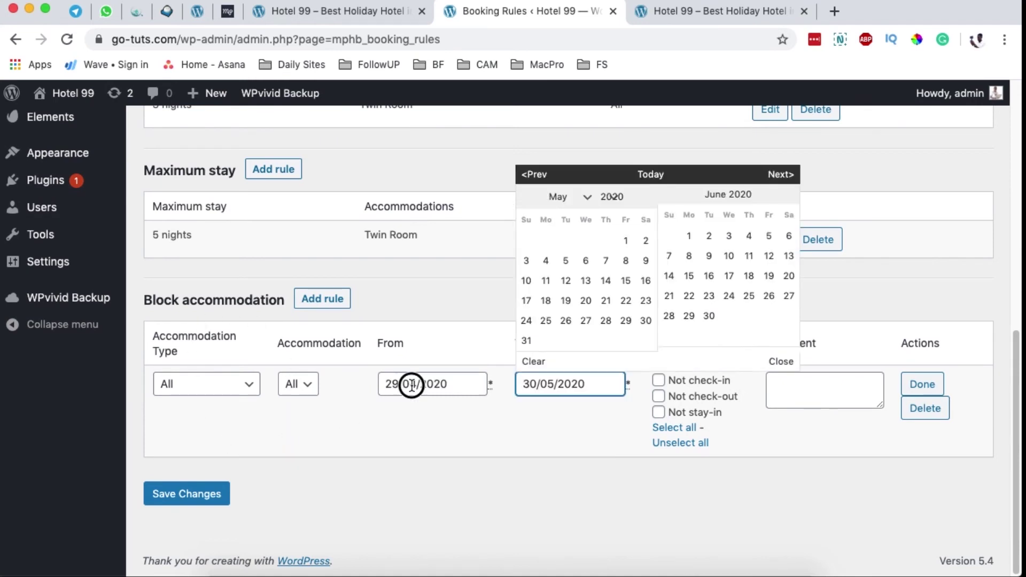
# Target the block rule at accommodation type Deluxe Room, room 7
pyautogui.click(410, 383)
pyautogui.click(529, 384)
pyautogui.click(778, 175)
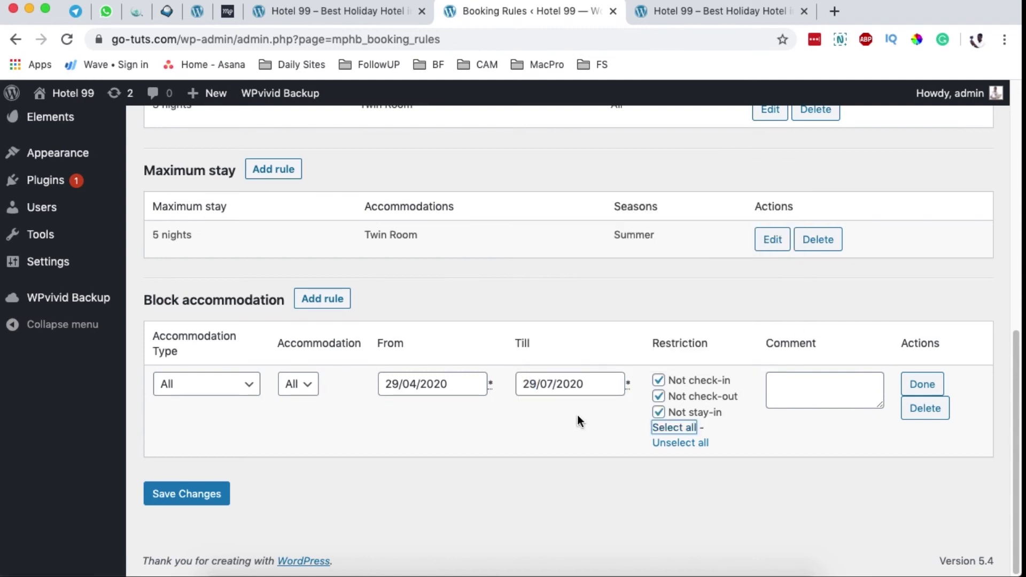
pyautogui.click(807, 384)
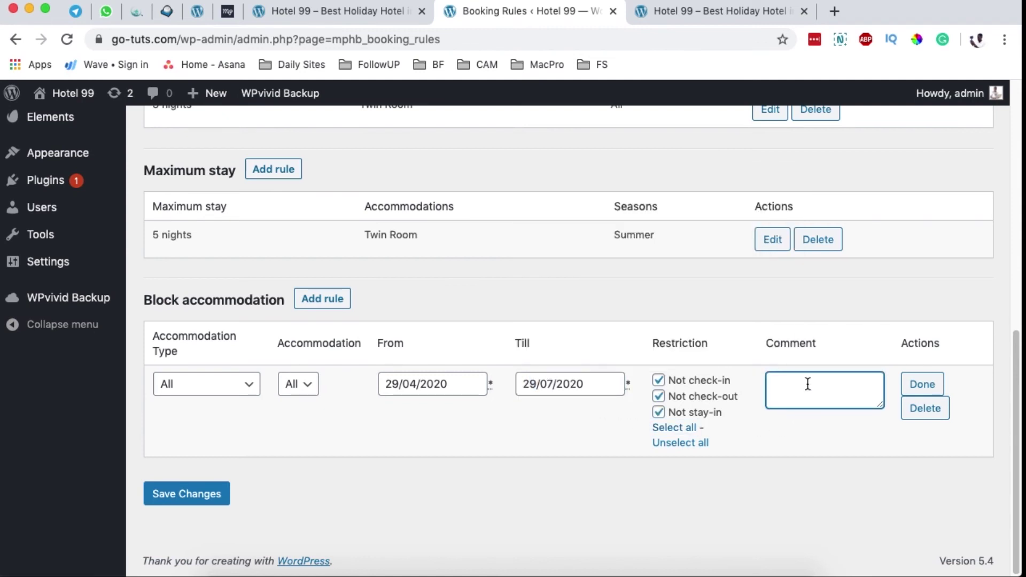
pyautogui.click(169, 385)
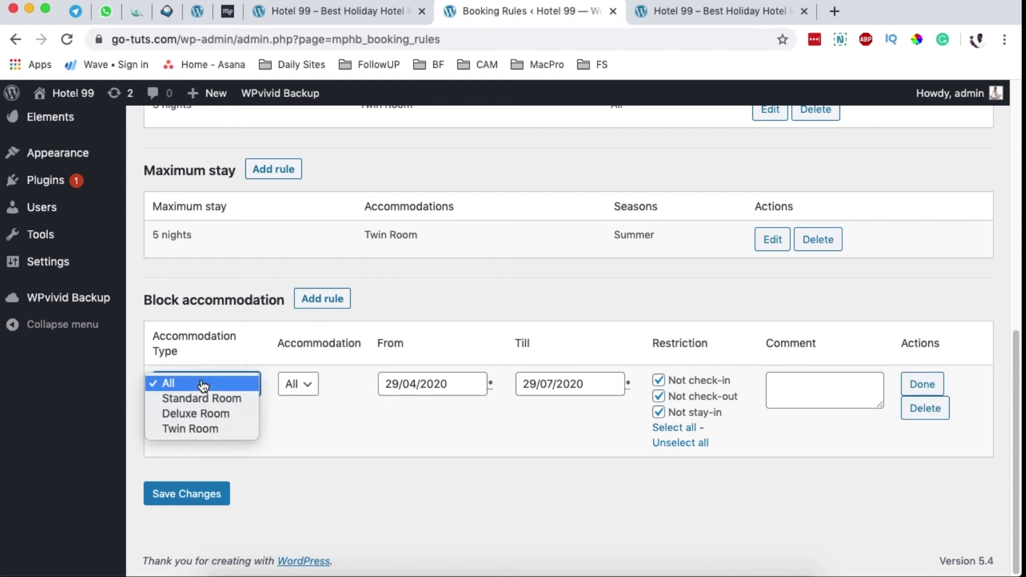
pyautogui.click(198, 419)
pyautogui.click(309, 391)
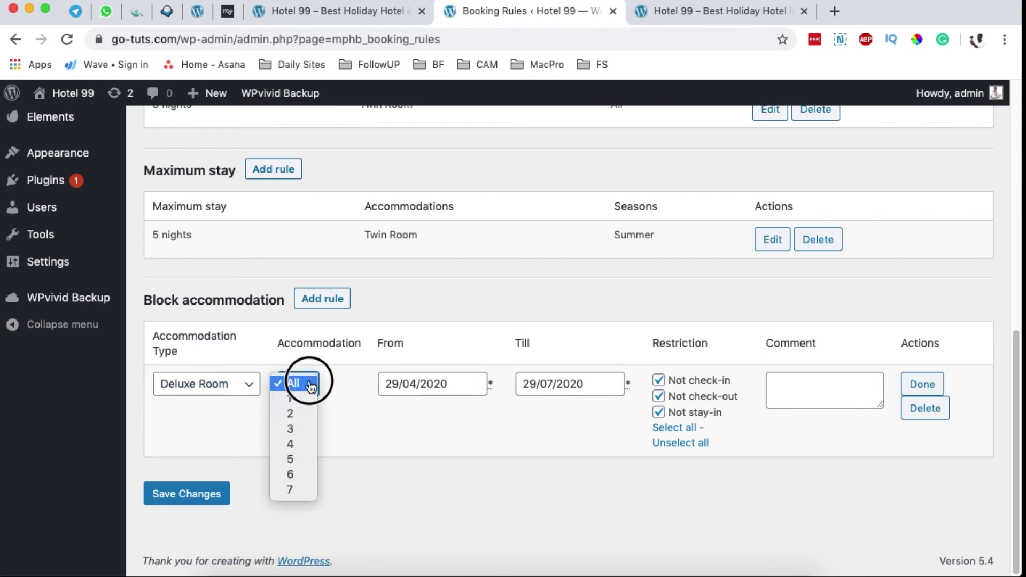
pyautogui.click(295, 492)
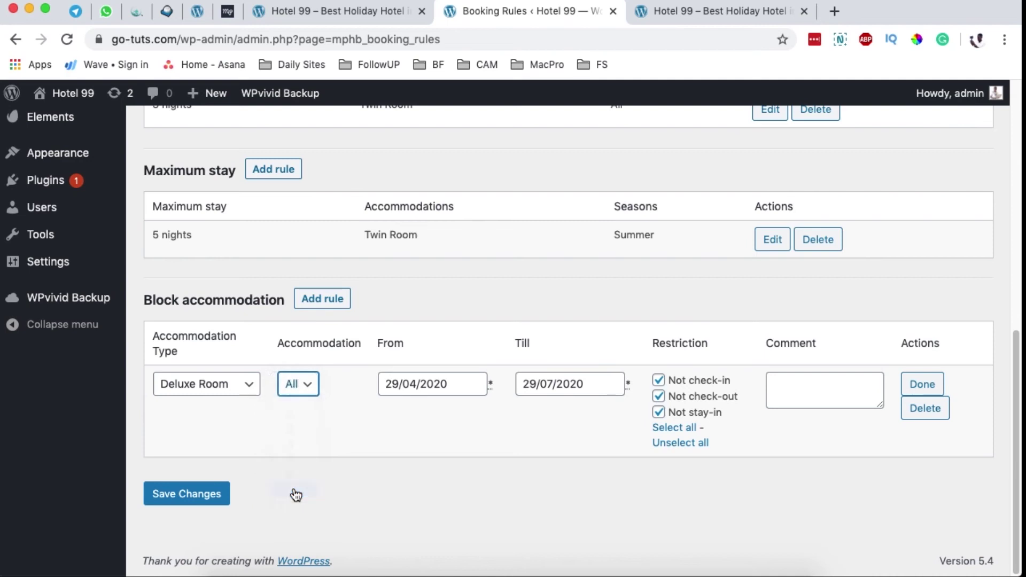
# Set the block dates from 01/04/2020 to 11/07/2020
pyautogui.click(410, 383)
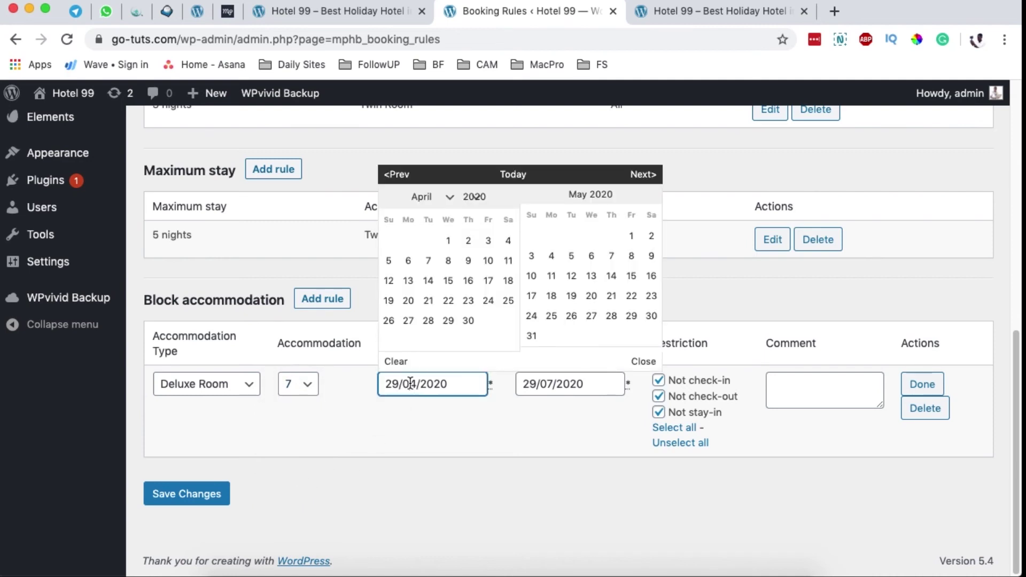
pyautogui.click(449, 242)
pyautogui.click(543, 381)
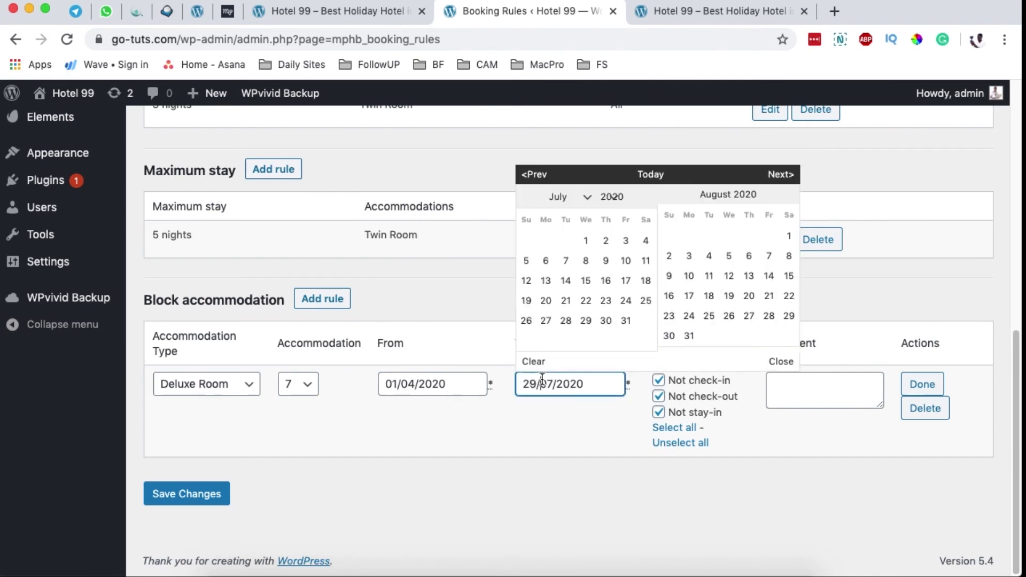
pyautogui.click(645, 262)
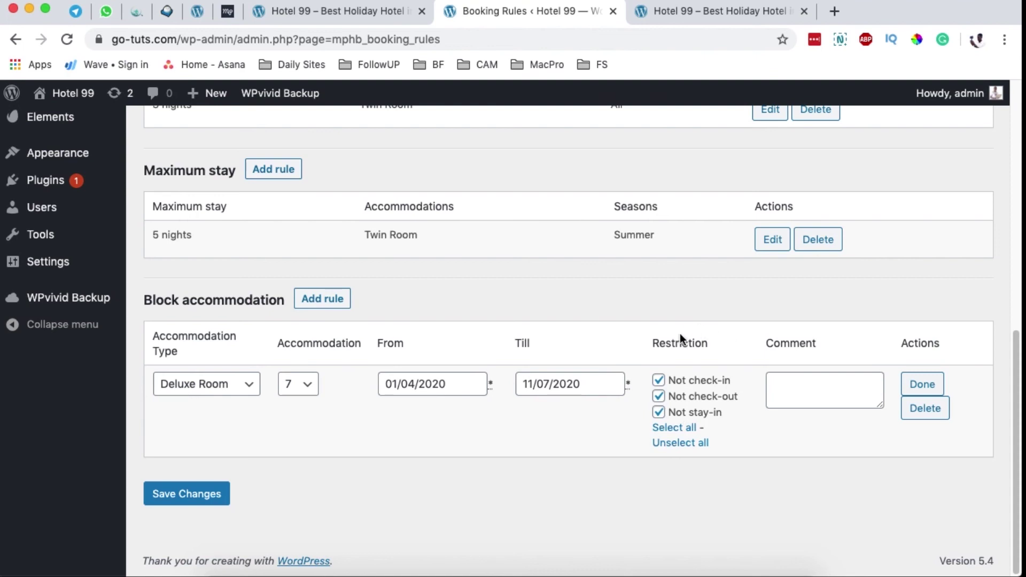
# Enter the comment 'Room undergoing renovation' for the block rule
pyautogui.press('Tab')
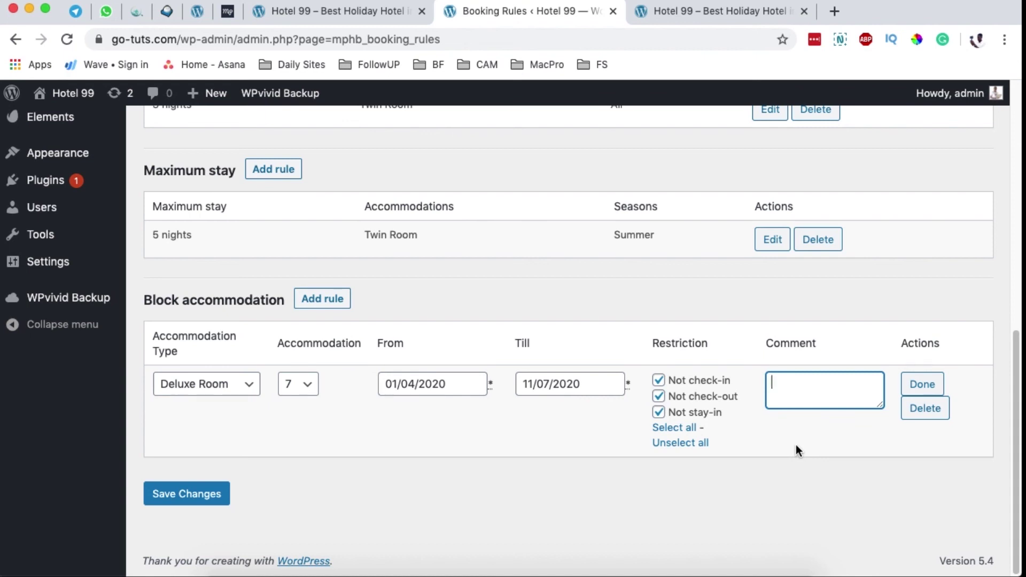
pyautogui.write('Room undergoing renovation')
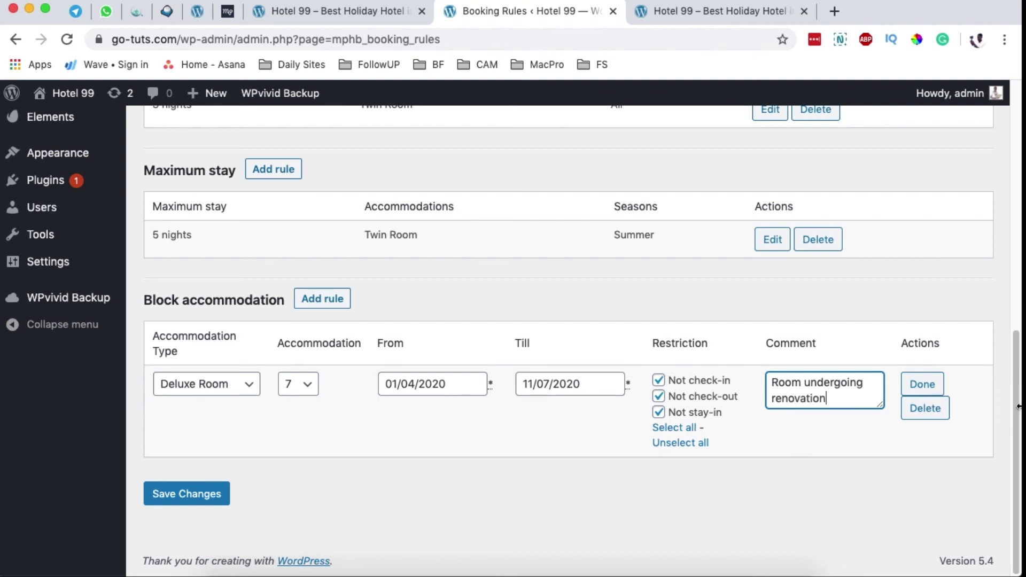
# Confirm the Deluxe Room renovation block rule, save the booking rules, and view the Hotel 99 front page
pyautogui.click(922, 384)
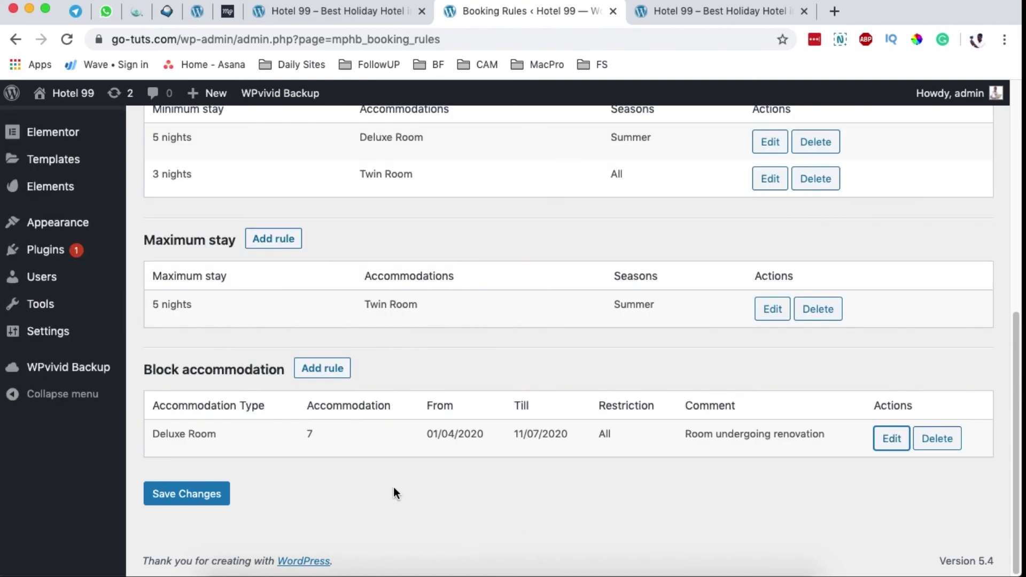
pyautogui.scroll(10, 394, 490)
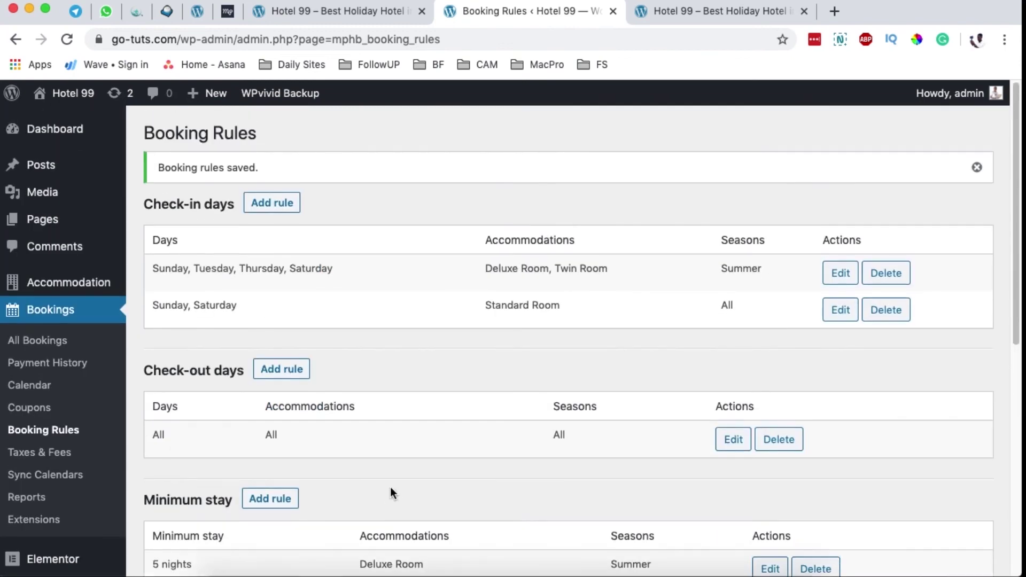
pyautogui.scroll(-5, 391, 486)
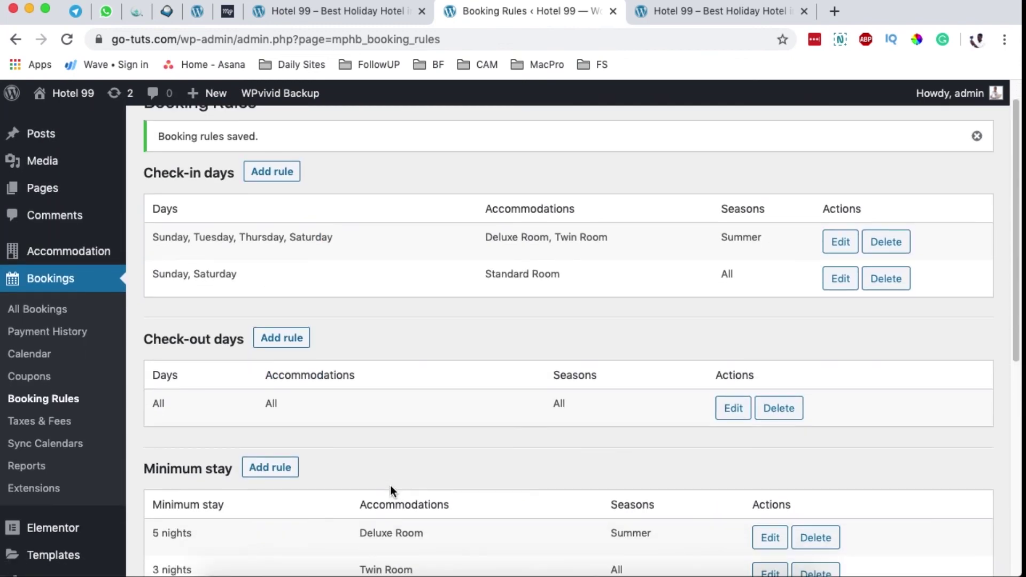
pyautogui.scroll(-10, 391, 483)
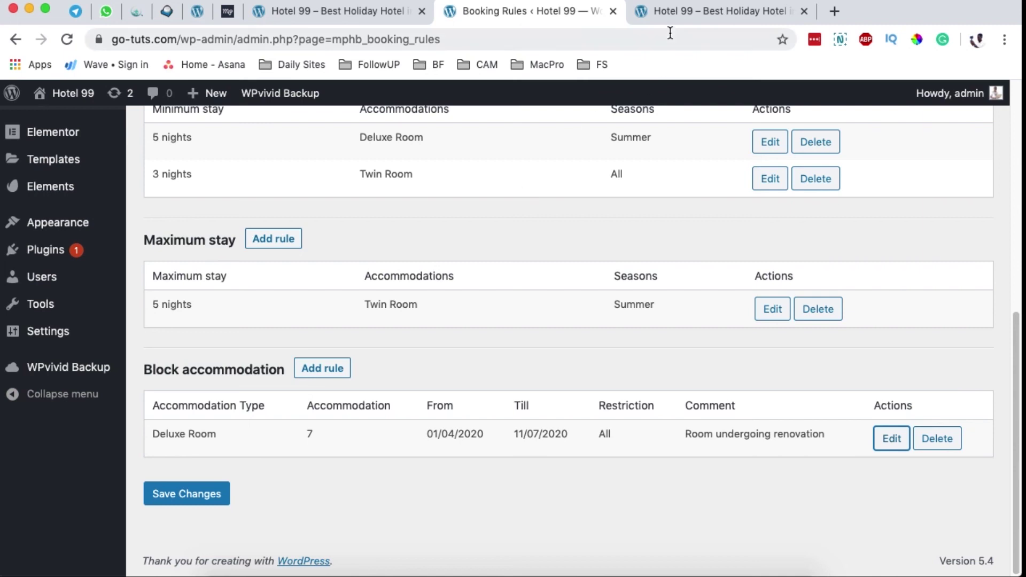
pyautogui.click(671, 15)
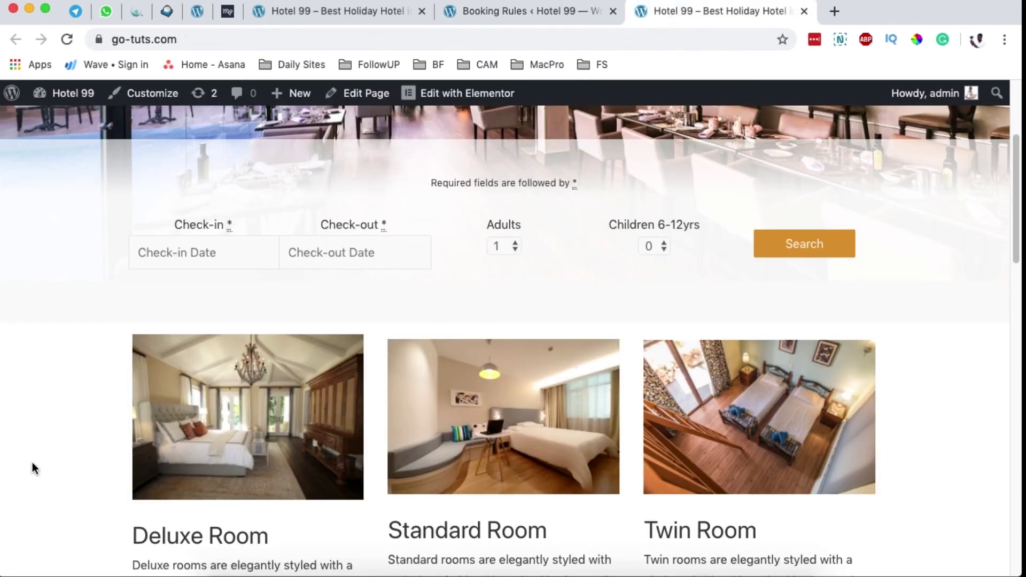